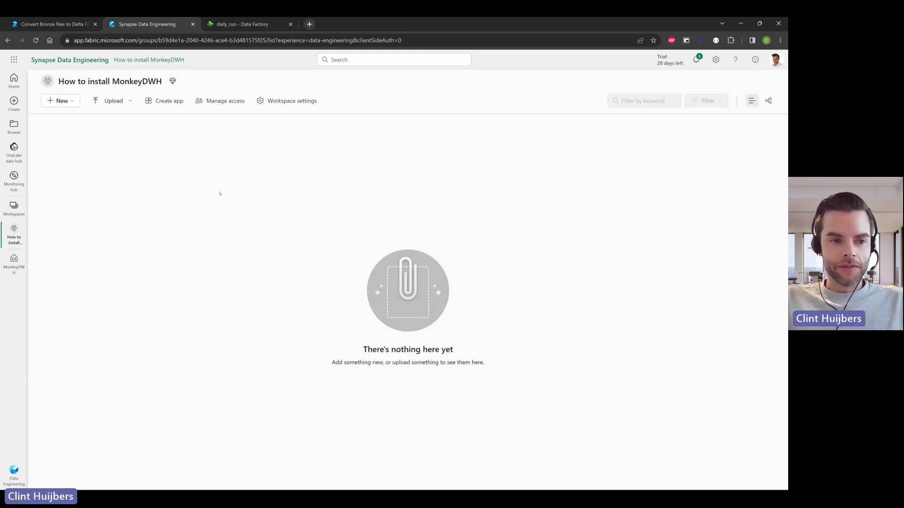
# - Create a new lakehouse named MonkeyLake from New > Lakehouse (Preview)
pyautogui.click(71, 100)
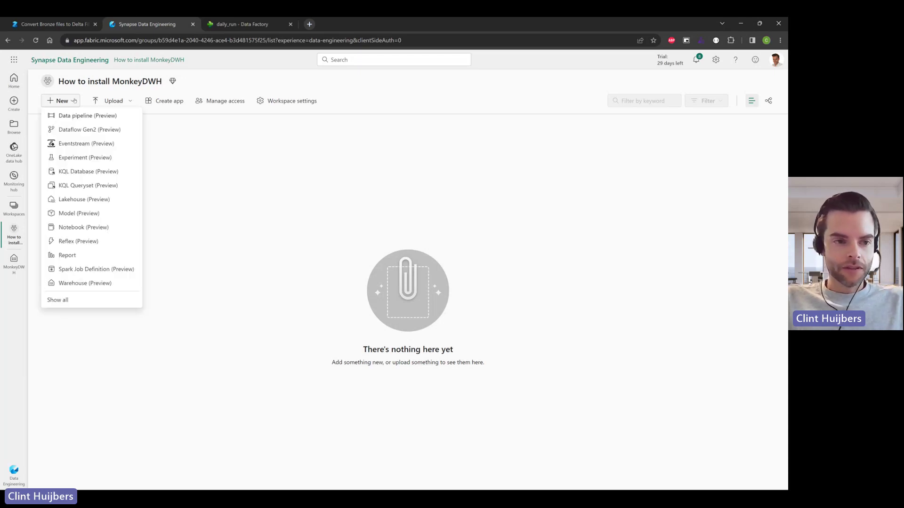
pyautogui.click(76, 202)
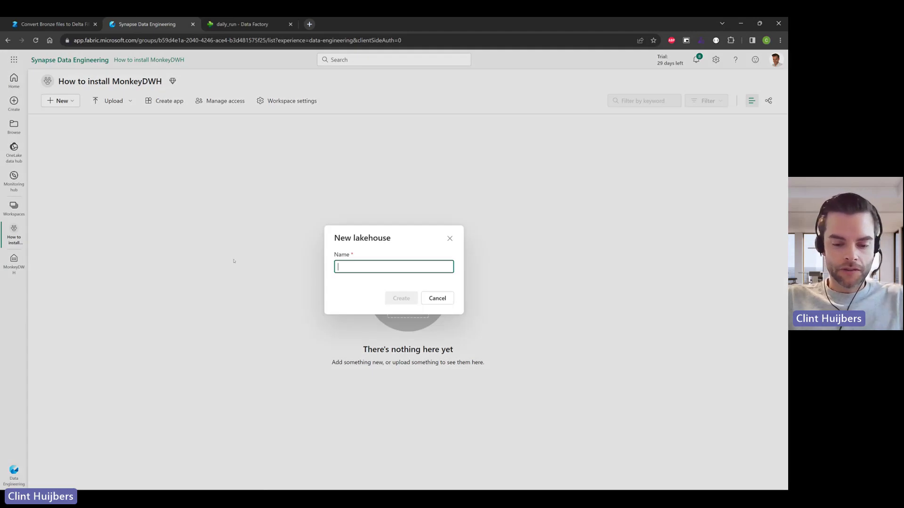
pyautogui.write('Mon')
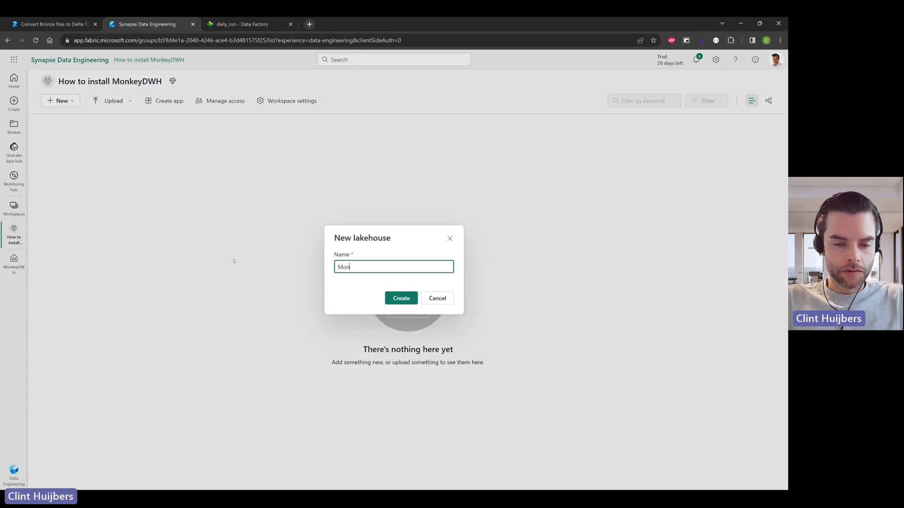
pyautogui.write('keyLake')
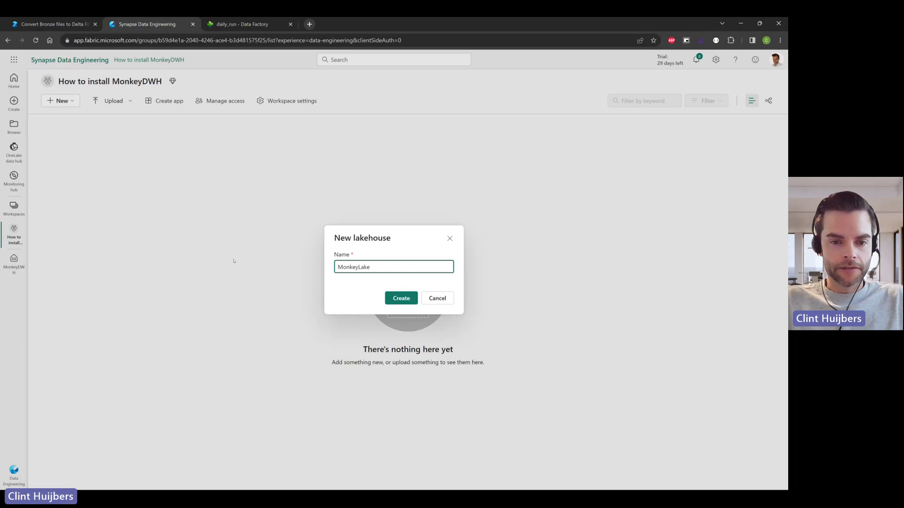
pyautogui.click(397, 299)
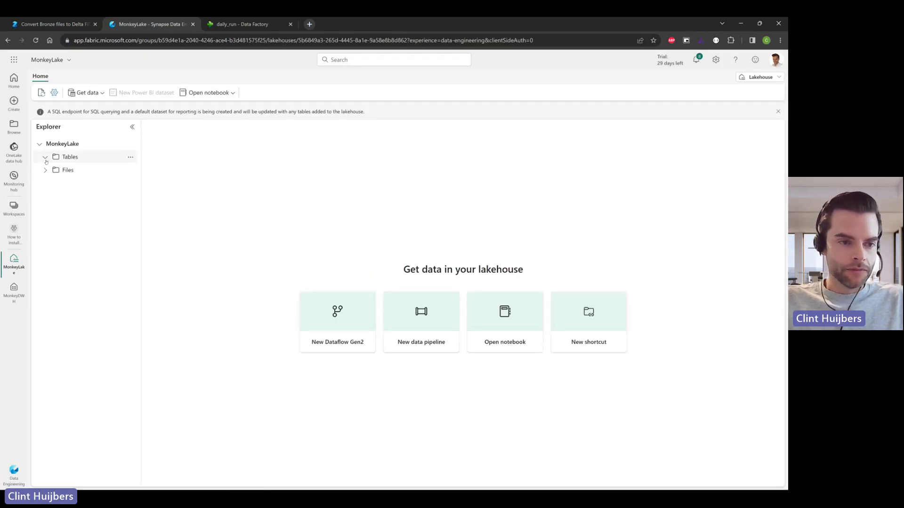
# - Add a subfolder named bronze under the lakehouse Files folder
pyautogui.click(129, 170)
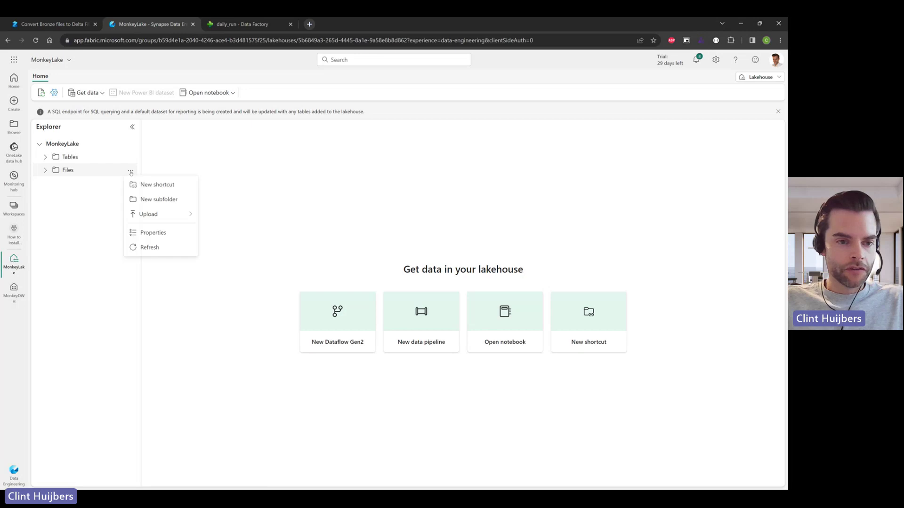
pyautogui.click(143, 198)
pyautogui.write('bronze')
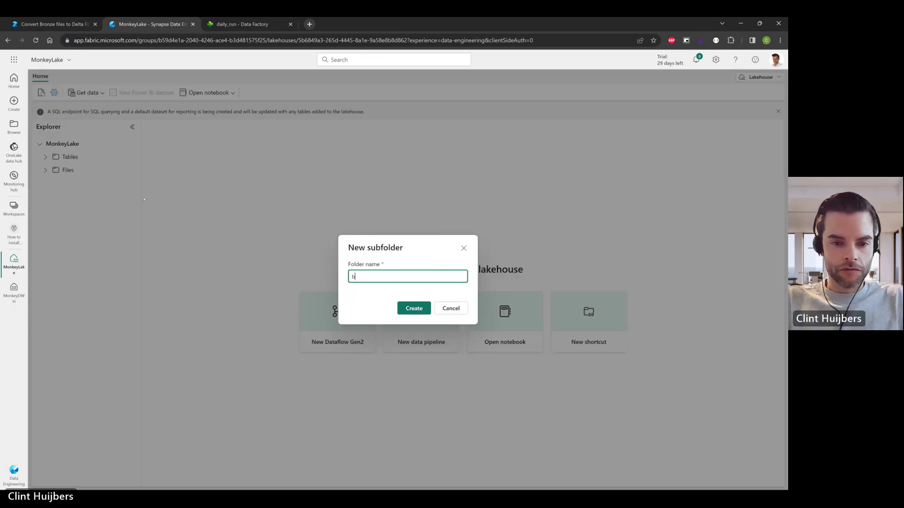
pyautogui.click(408, 305)
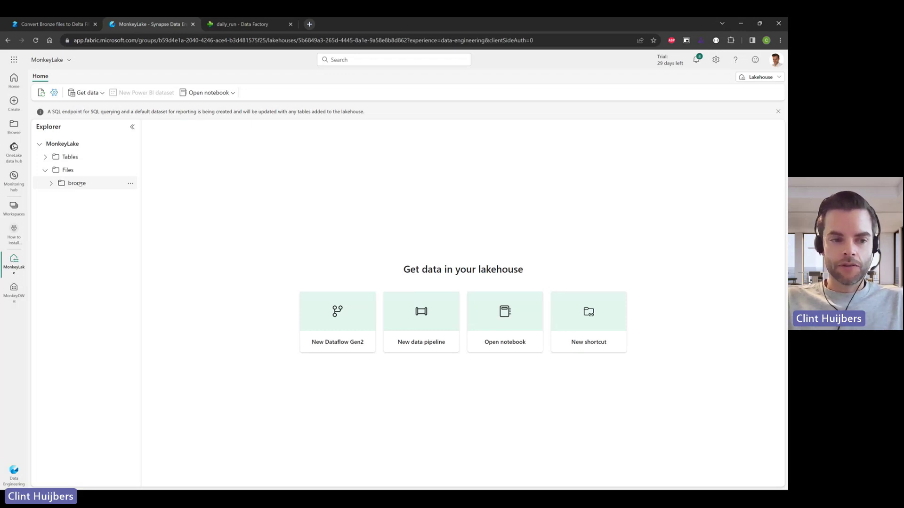
# - Create an adventureworks subfolder inside bronze and bring up its folder options
pyautogui.click(130, 184)
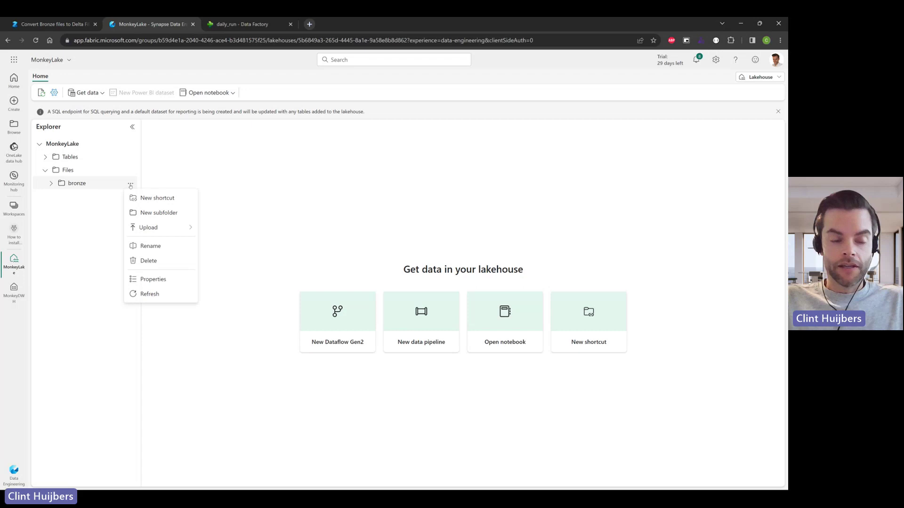
pyautogui.click(145, 215)
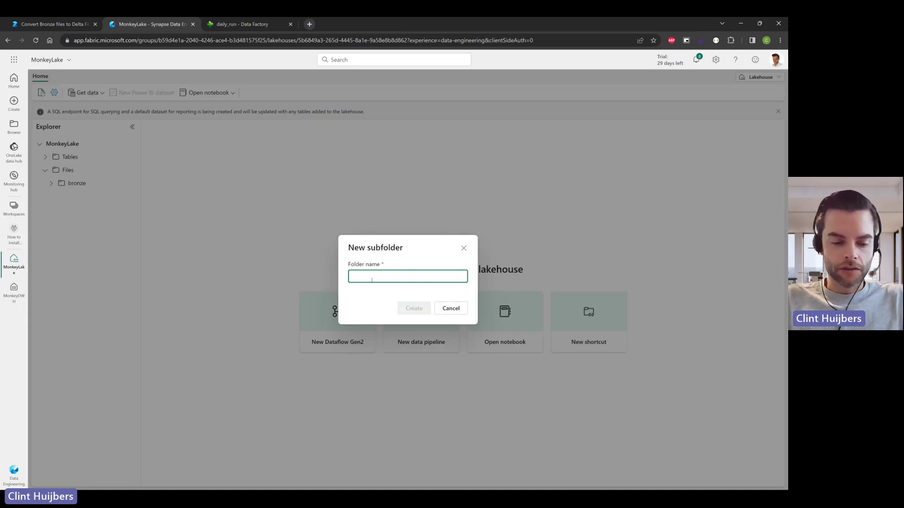
pyautogui.write('adventurewor')
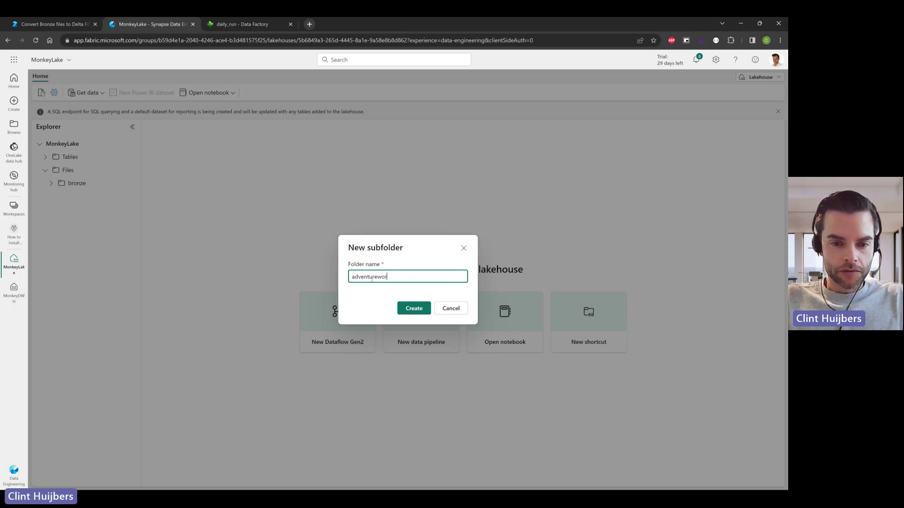
pyautogui.write('ks')
pyautogui.press('Return')
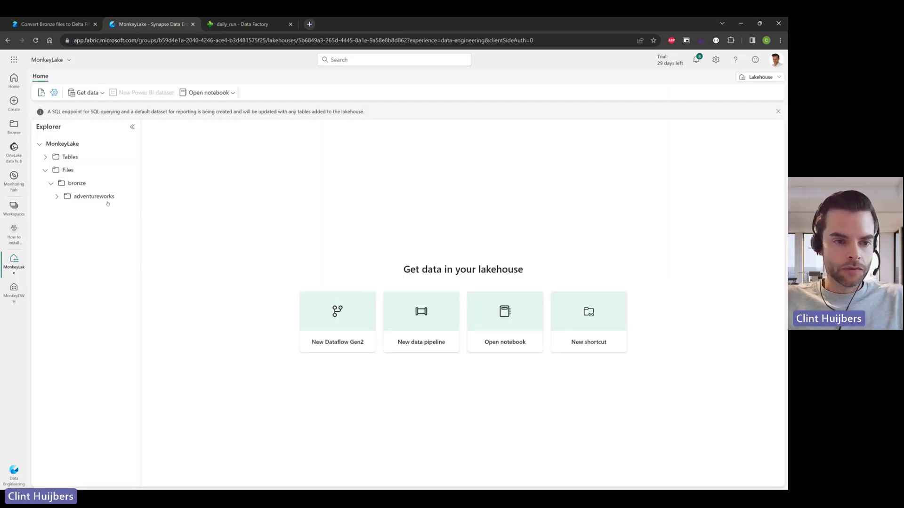
pyautogui.click(107, 201)
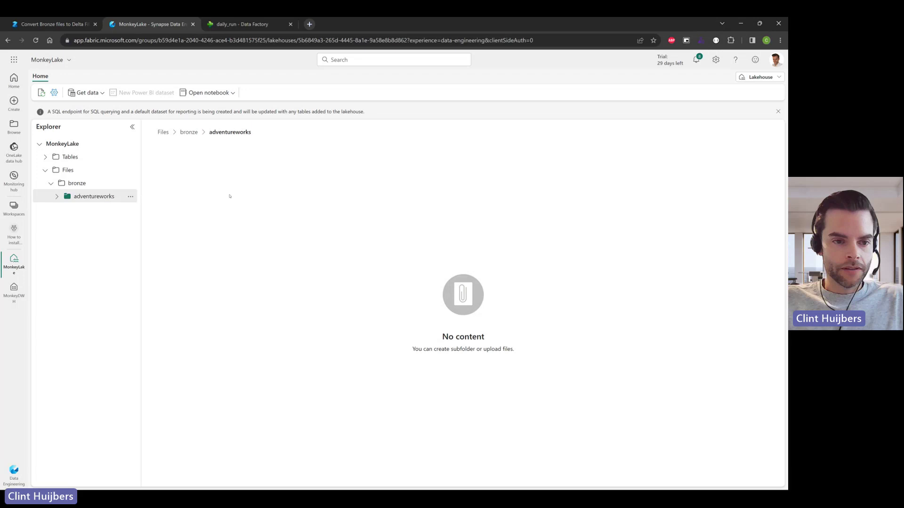
pyautogui.click(130, 196)
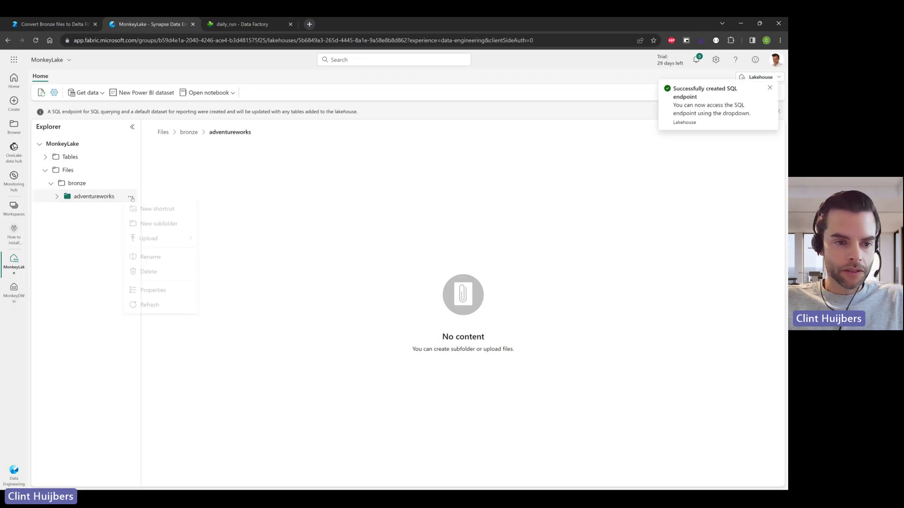
# - Upload customer.csv from the computer into the adventureworks folder, then close the upload panel
pyautogui.moveTo(155, 241)
pyautogui.click(219, 242)
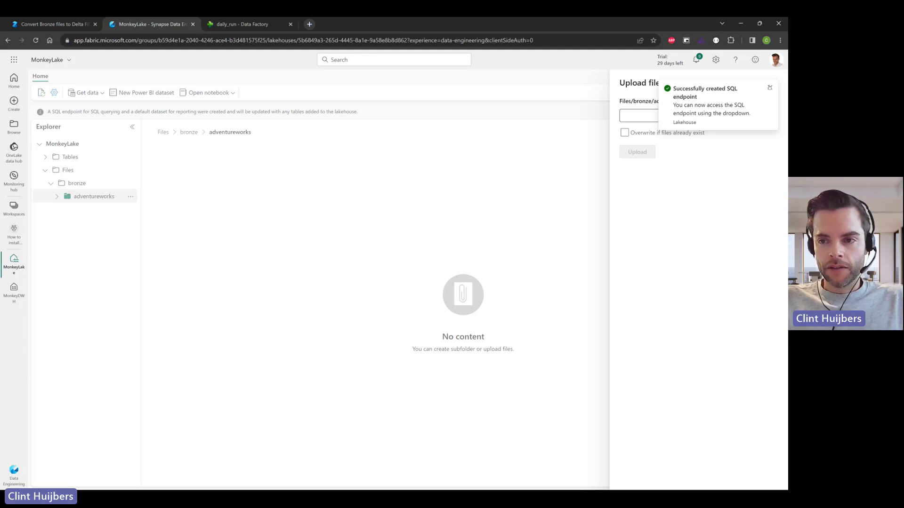
pyautogui.click(770, 116)
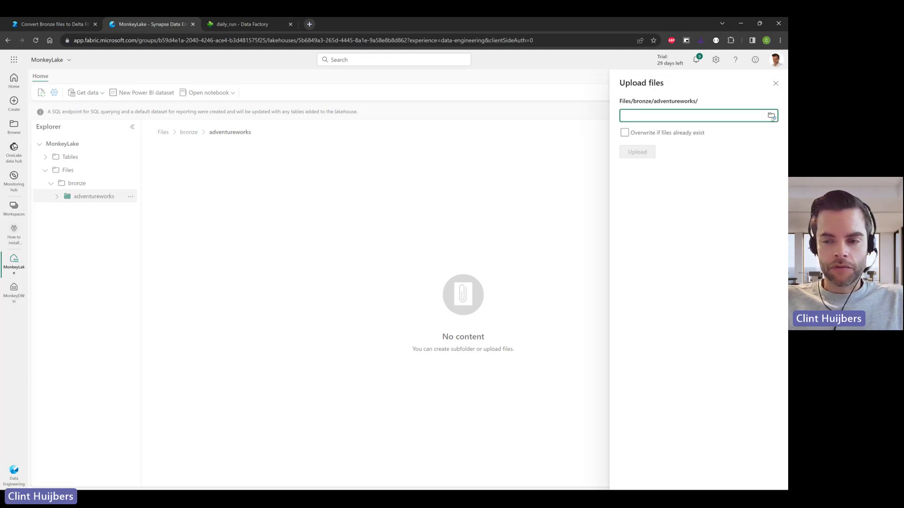
pyautogui.doubleClick(108, 80)
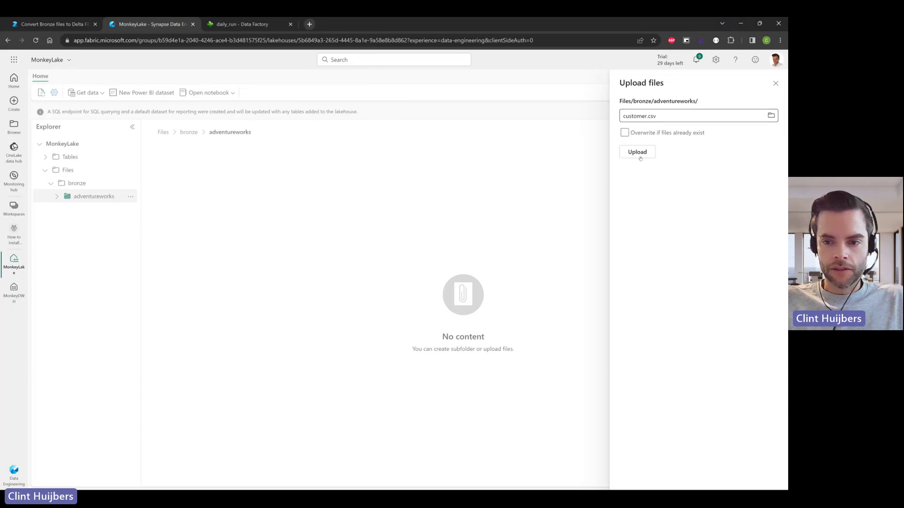
pyautogui.click(638, 152)
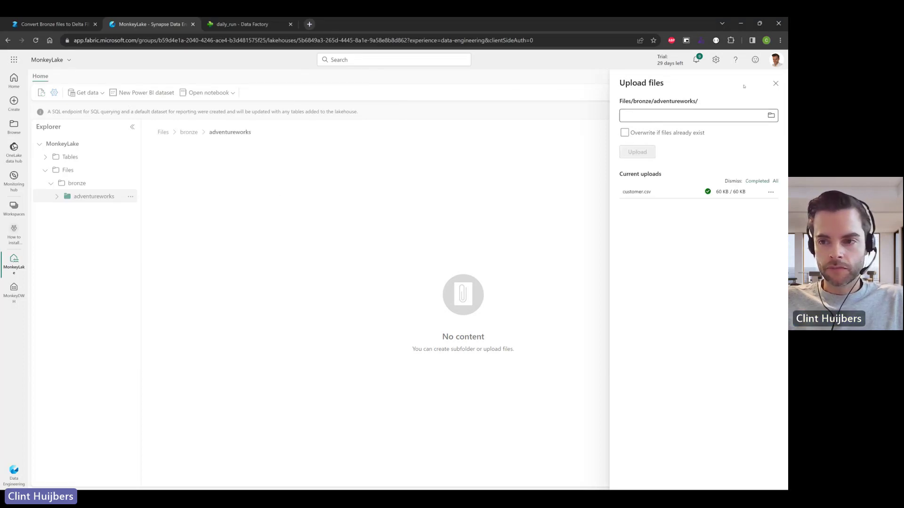
pyautogui.click(775, 83)
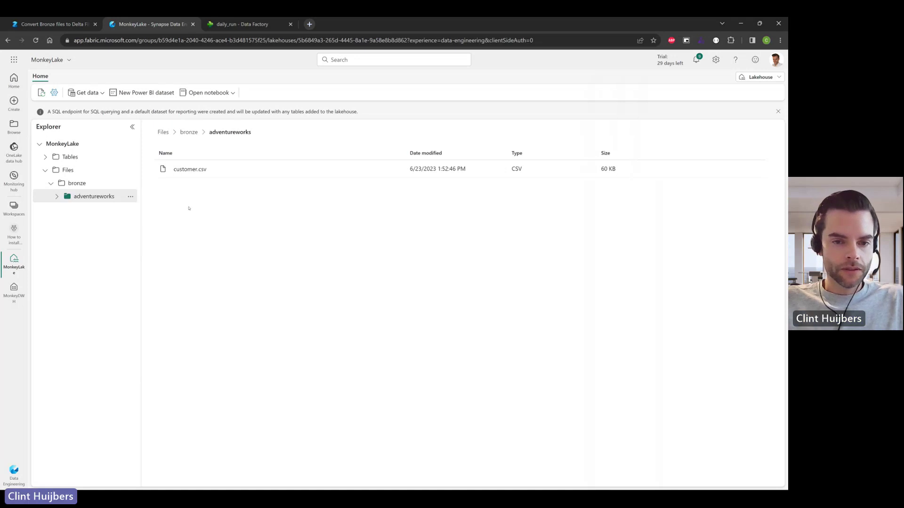
# - Load customer.csv into a new Delta table named bronze_adventureworks_customer
pyautogui.click(398, 169)
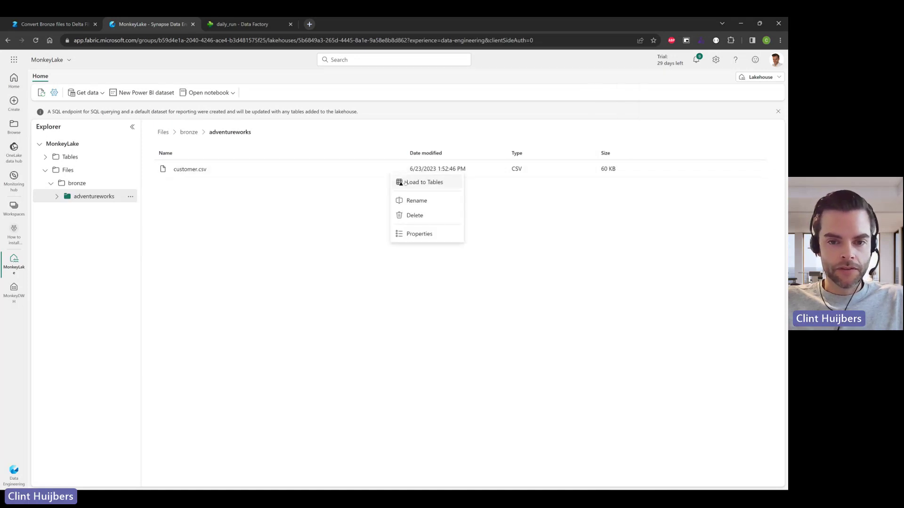
pyautogui.click(405, 183)
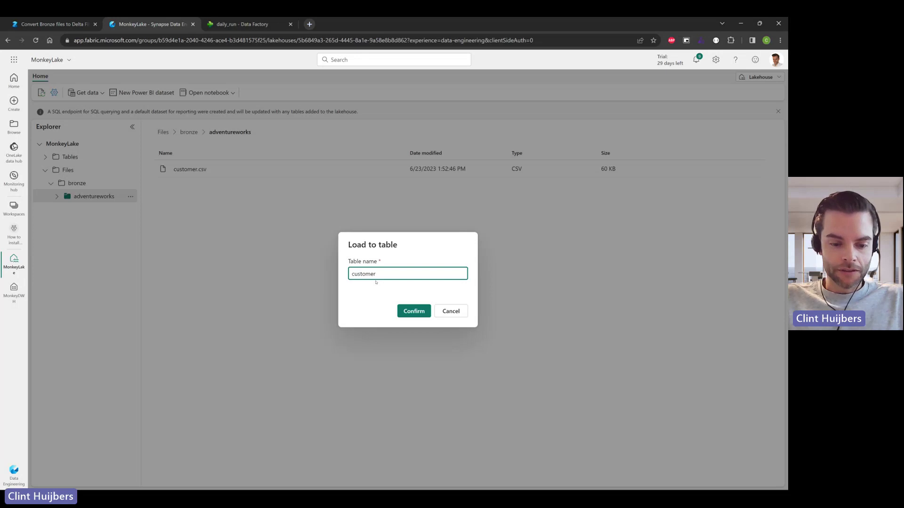
pyautogui.press('Home')
pyautogui.write('bronze_')
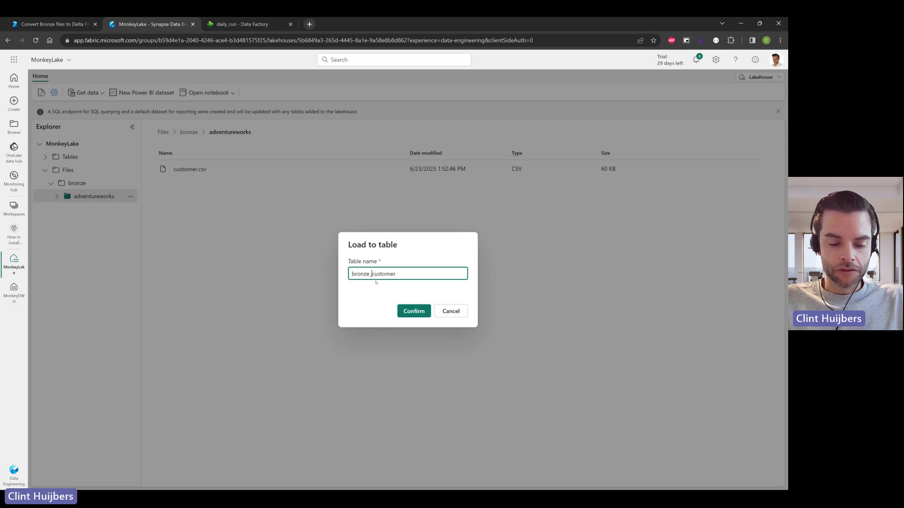
pyautogui.write('adventurewo')
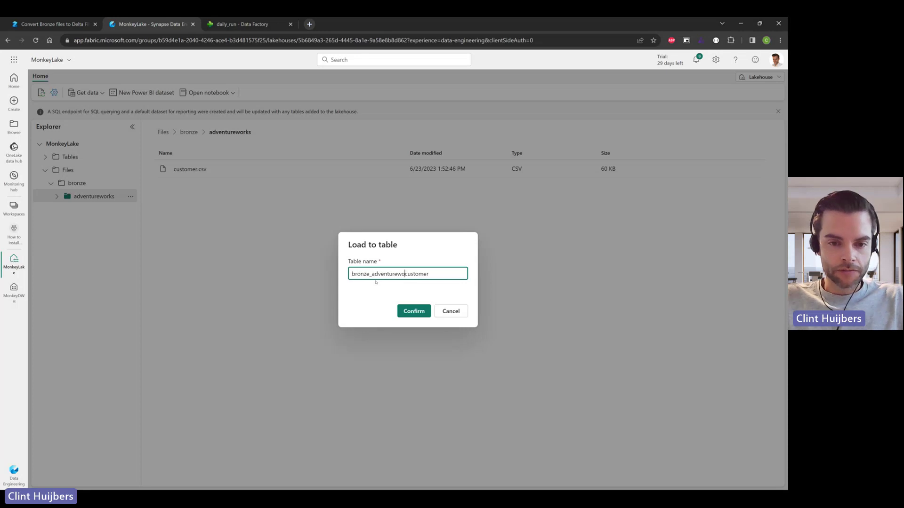
pyautogui.write('rks_')
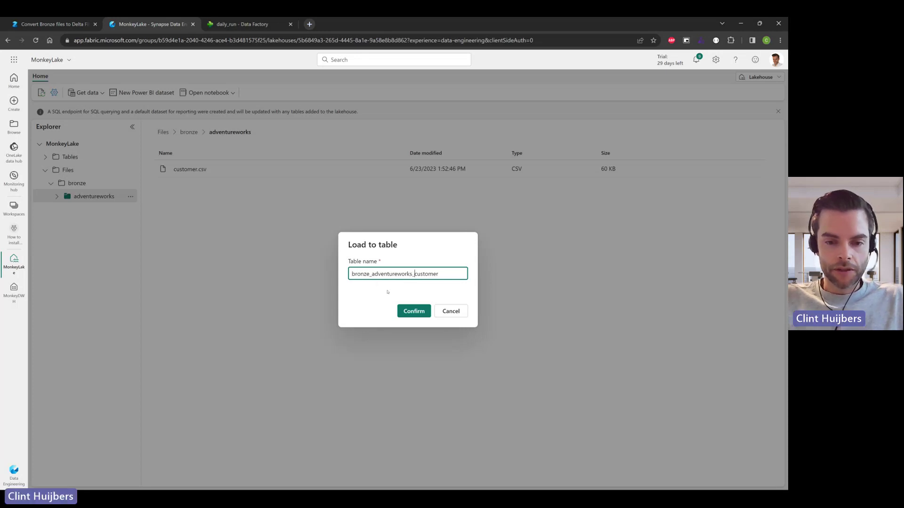
pyautogui.press('Return')
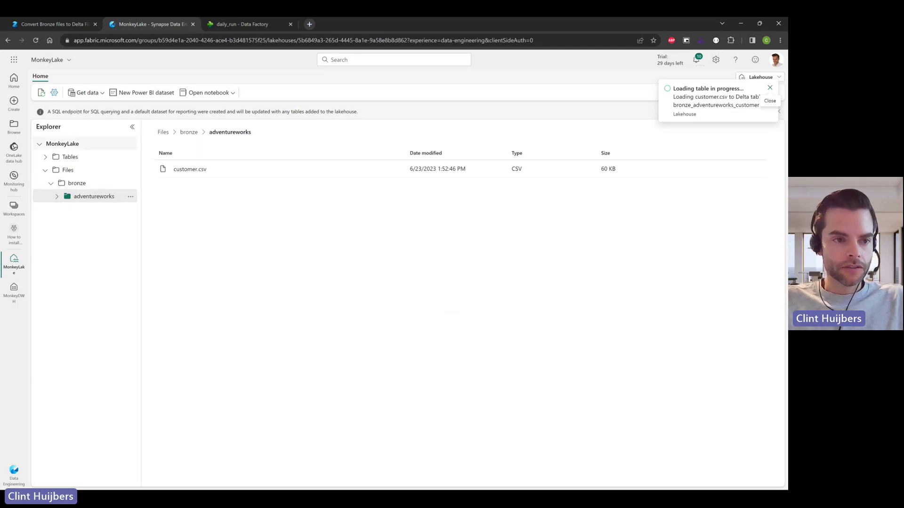
# - Navigate from MonkeyLake to the How to install MonkeyDWH workspace, glancing at the Upload menu
pyautogui.click(60, 64)
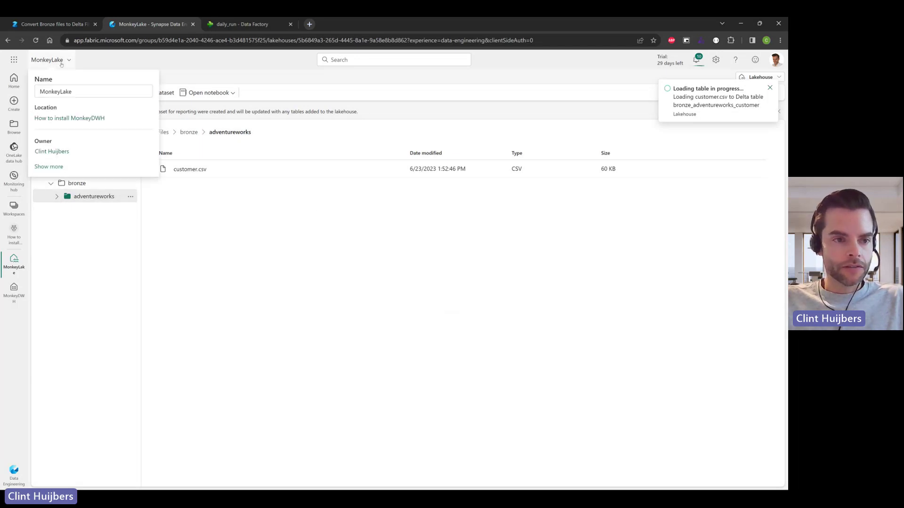
pyautogui.click(54, 121)
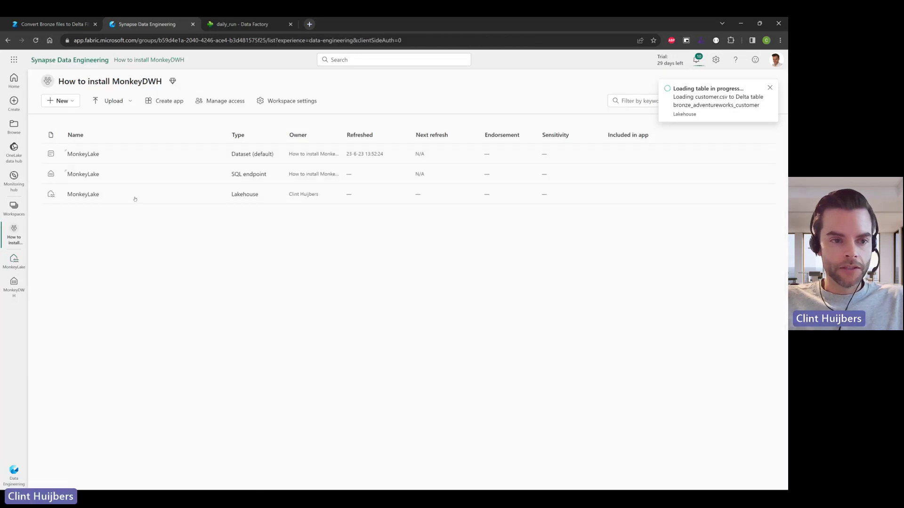
pyautogui.click(130, 102)
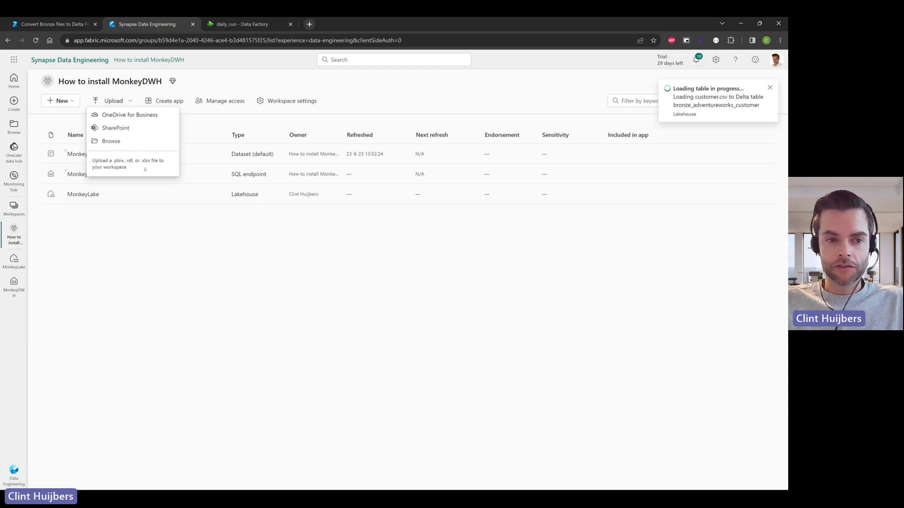
pyautogui.click(144, 227)
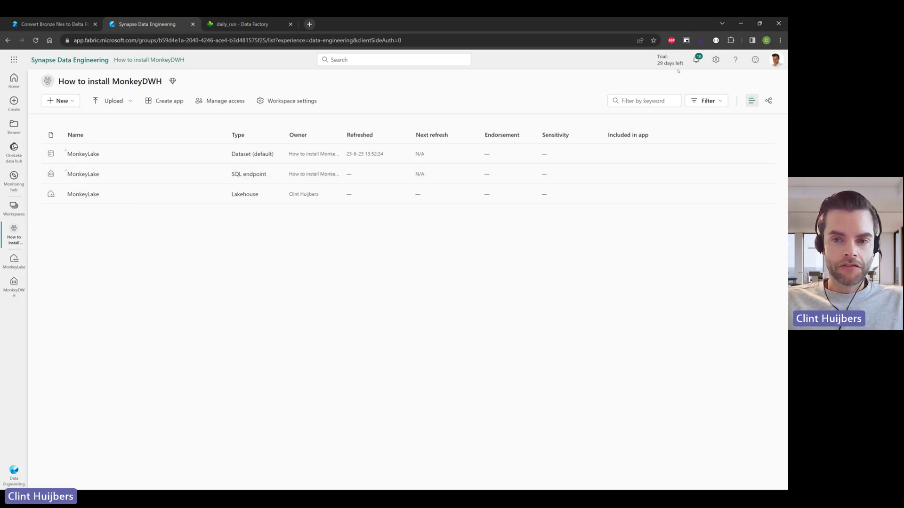
# - Create a warehouse named MonkeyDWH via New > Warehouse (Preview)
pyautogui.click(61, 101)
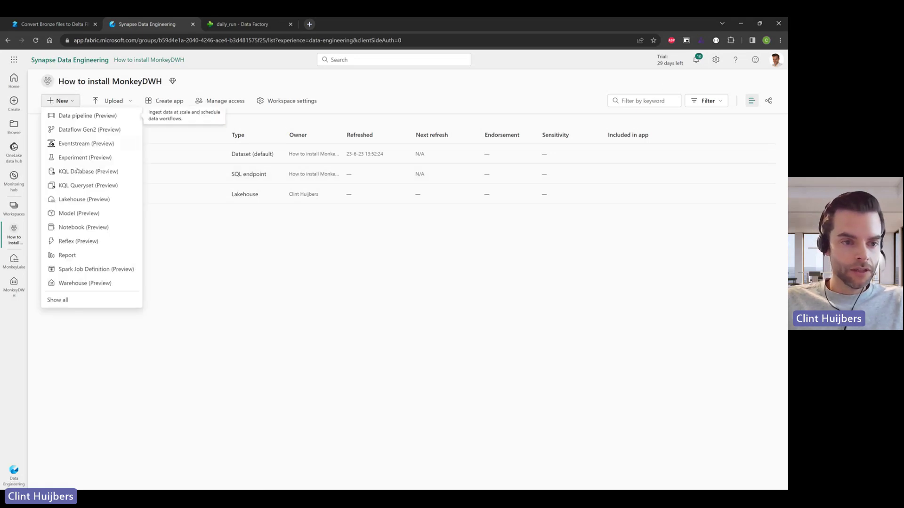
pyautogui.click(82, 283)
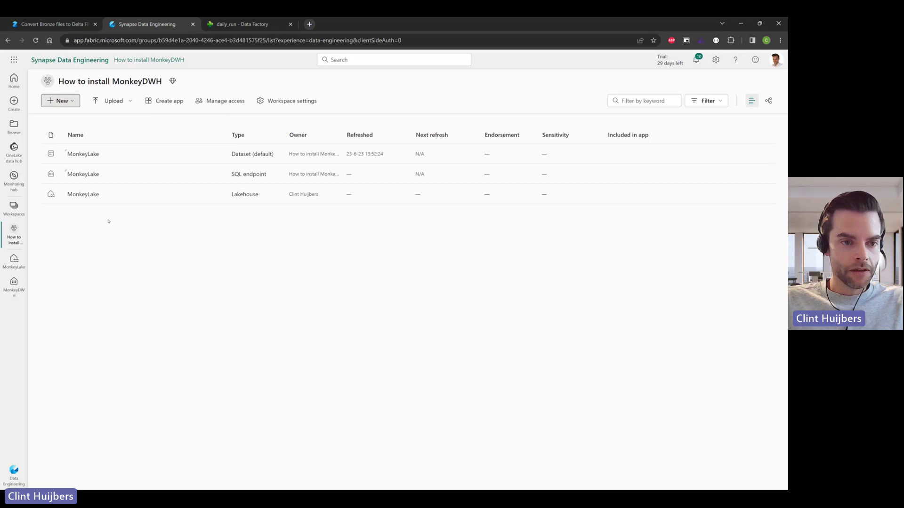
pyautogui.write('MonkeyDWH')
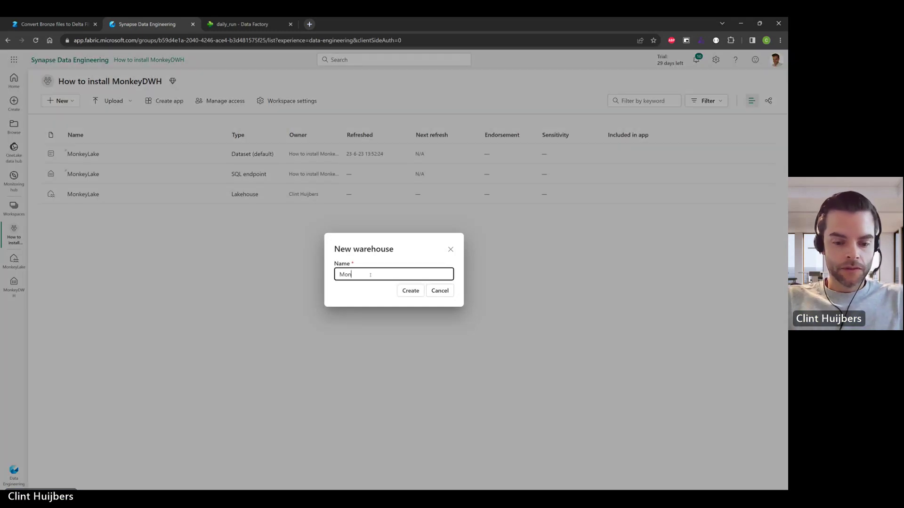
pyautogui.click(405, 291)
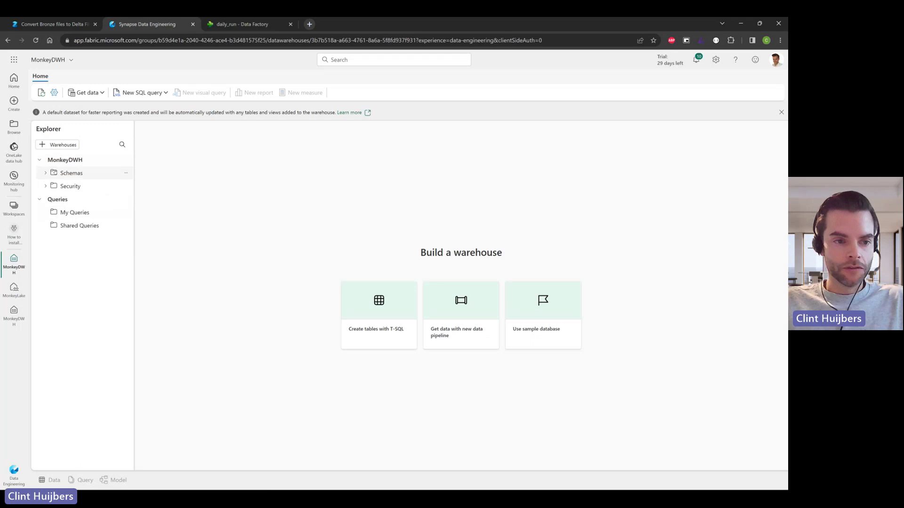
# - Expand the MonkeyDWH Schemas list and start a blank SQL query 1
pyautogui.click(46, 173)
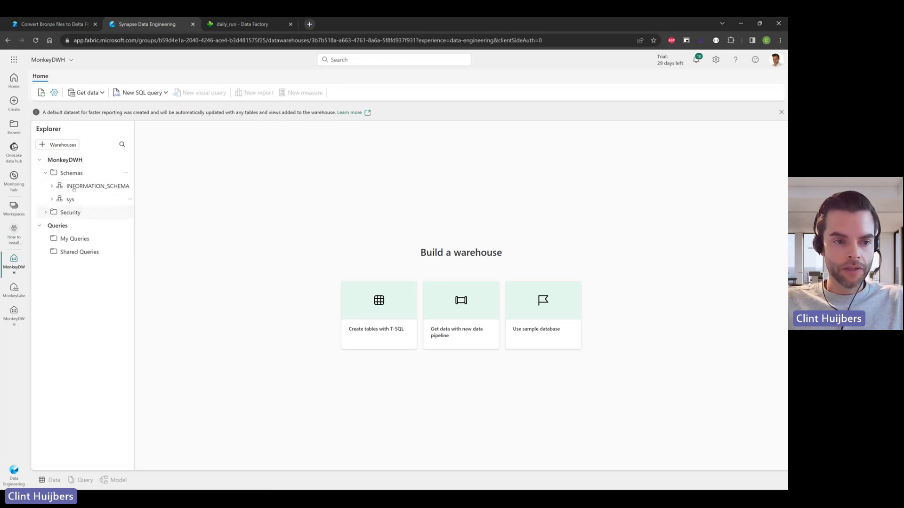
pyautogui.click(138, 92)
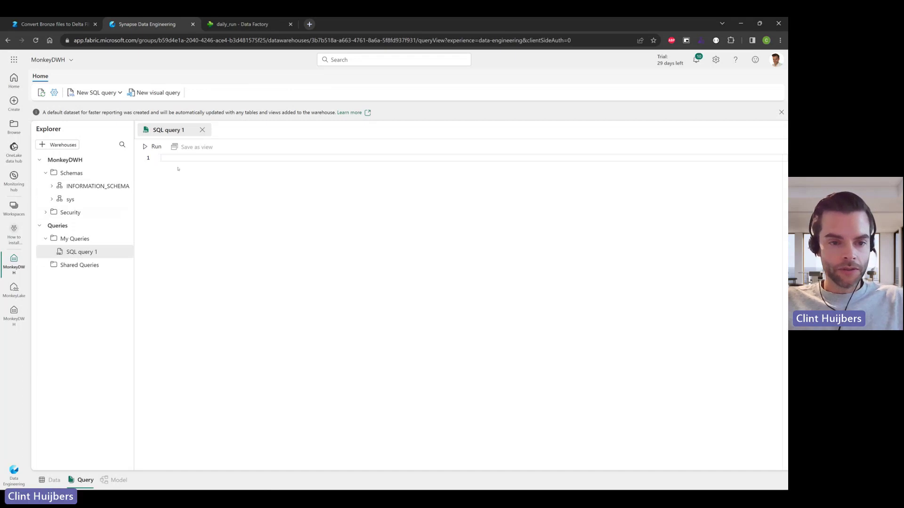
# - Paste the MonkeyDWH DDL script and replace all DemoLake occurrences with MonkeyLake
pyautogui.hotkey('ctrl', 'v')
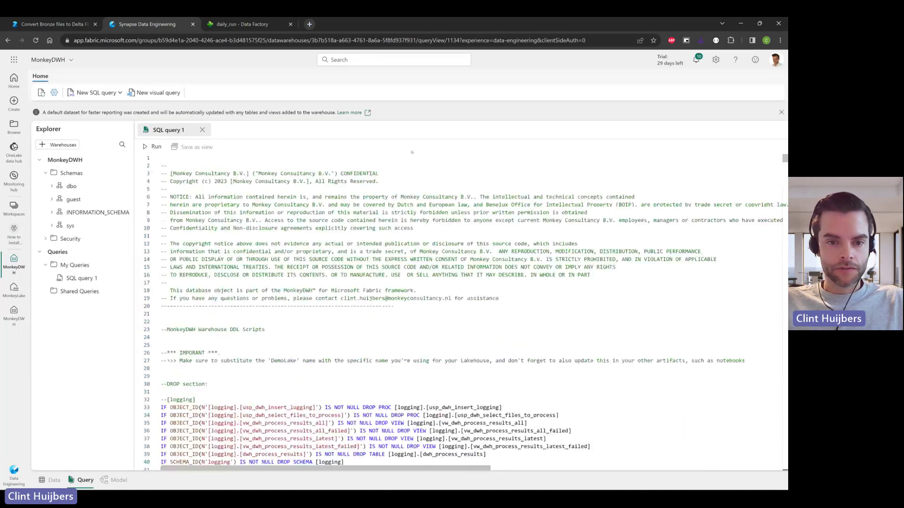
pyautogui.click(405, 159)
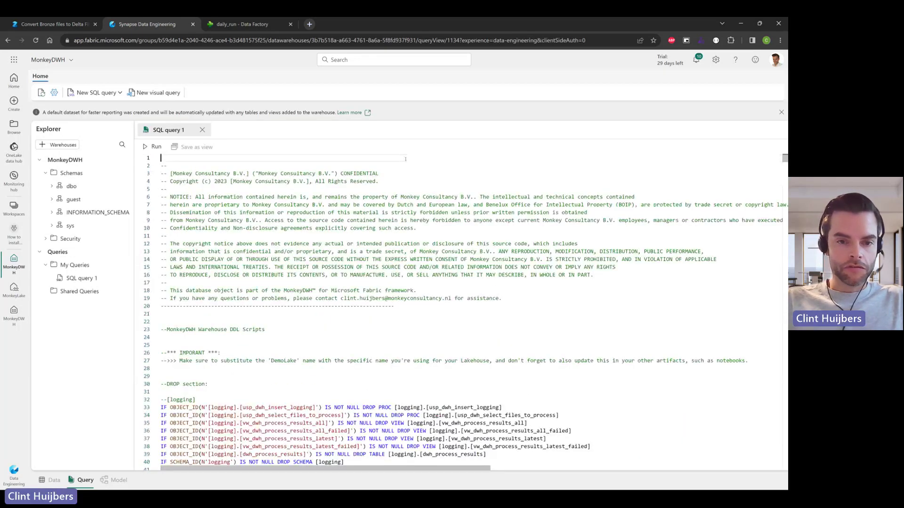
pyautogui.hotkey('ctrl', 'h')
pyautogui.write('DemoLake')
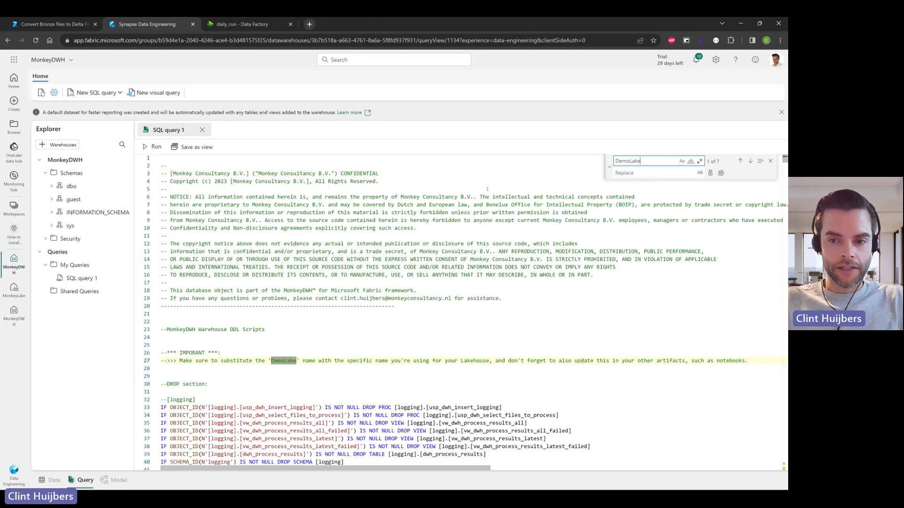
pyautogui.press('Tab')
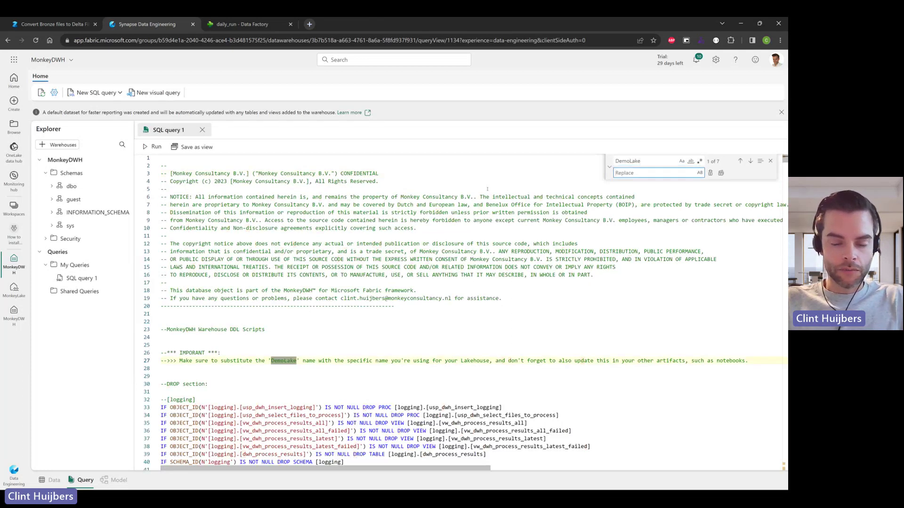
pyautogui.write('MonkeyLak')
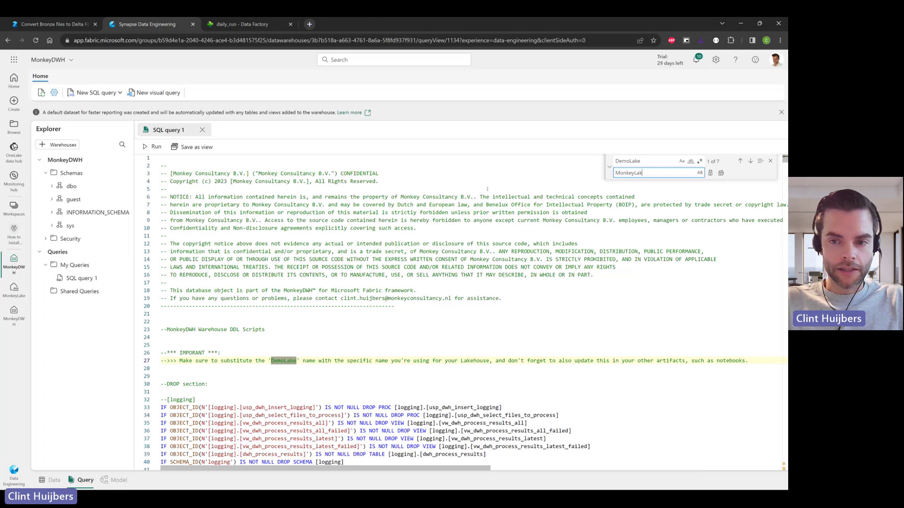
pyautogui.write('e')
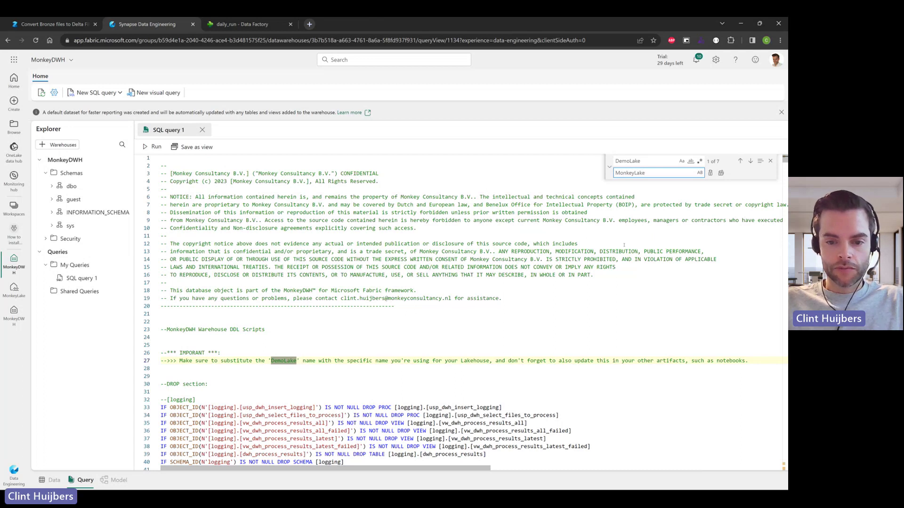
pyautogui.click(721, 173)
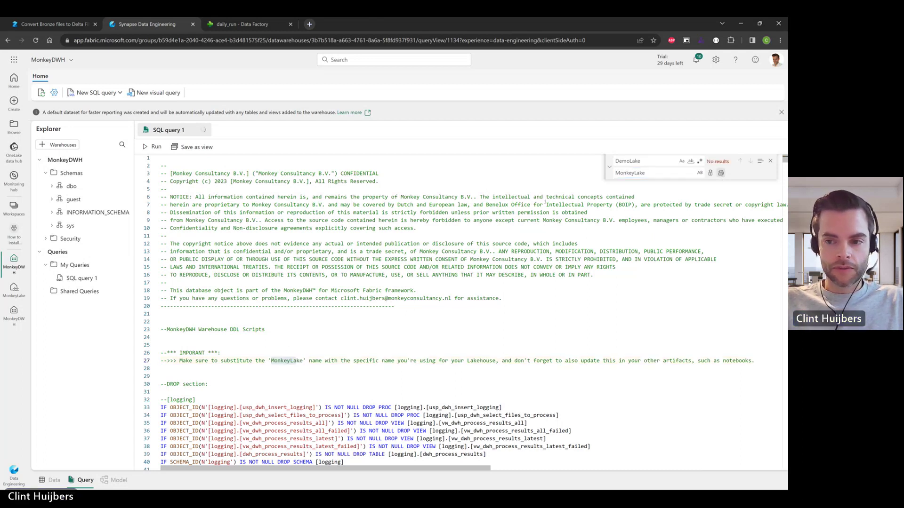
pyautogui.click(770, 161)
pyautogui.click(236, 322)
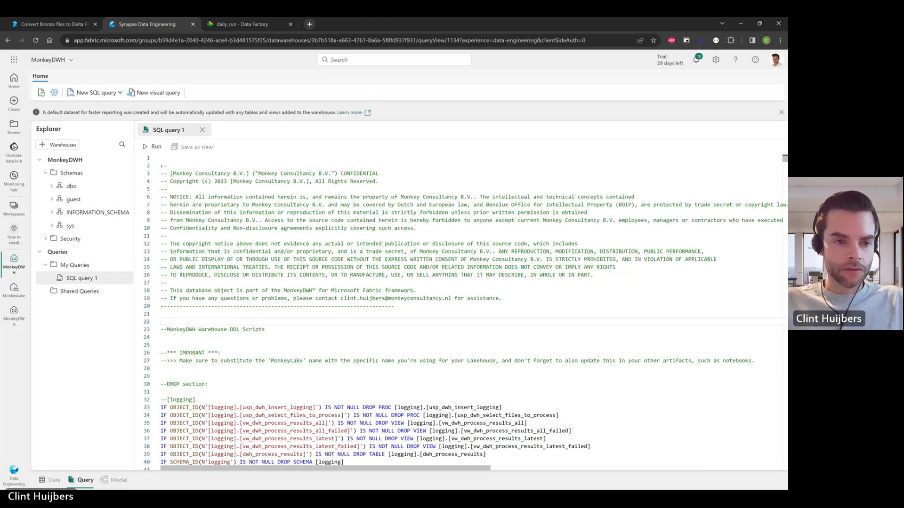
# - Run the DDL script, then paste and review the metadata-fetch and regenerate script in SQL query 2
pyautogui.click(151, 148)
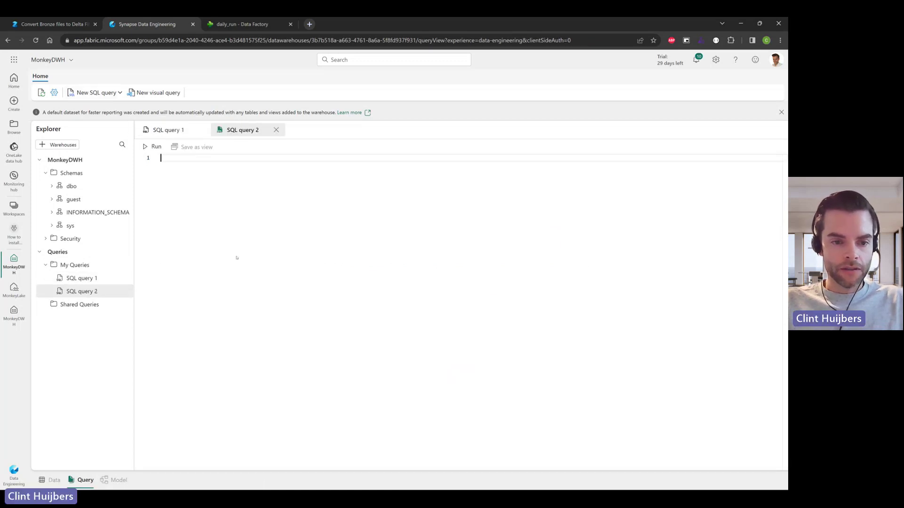
pyautogui.hotkey('ctrl', 'v')
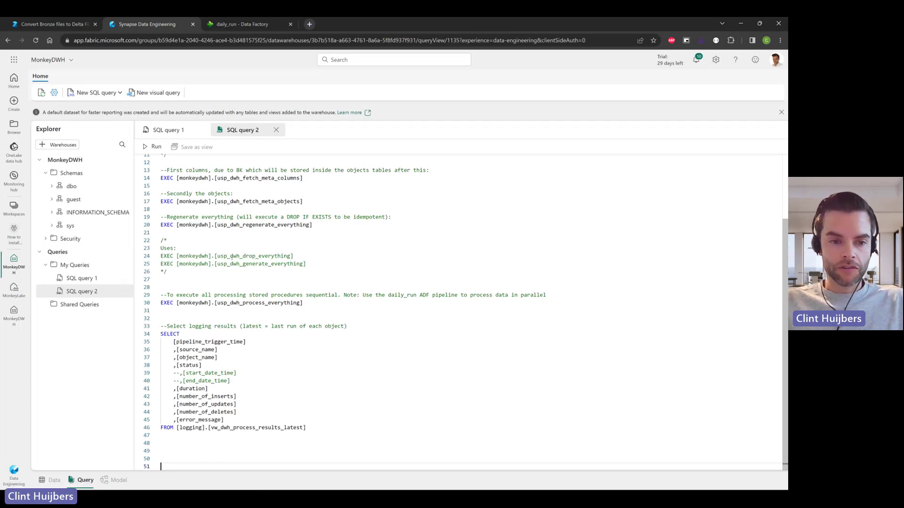
pyautogui.scroll(3, 247, 312)
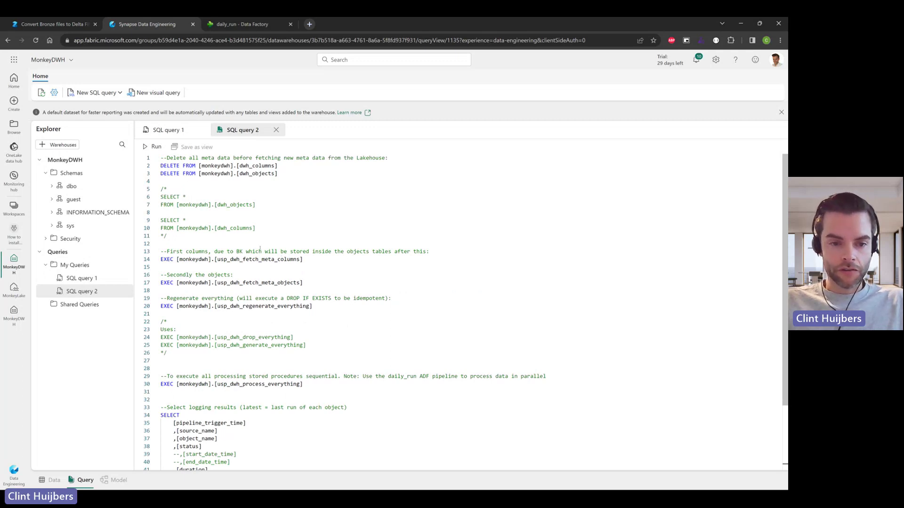
pyautogui.moveTo(260, 251); pyautogui.dragTo(152, 297)
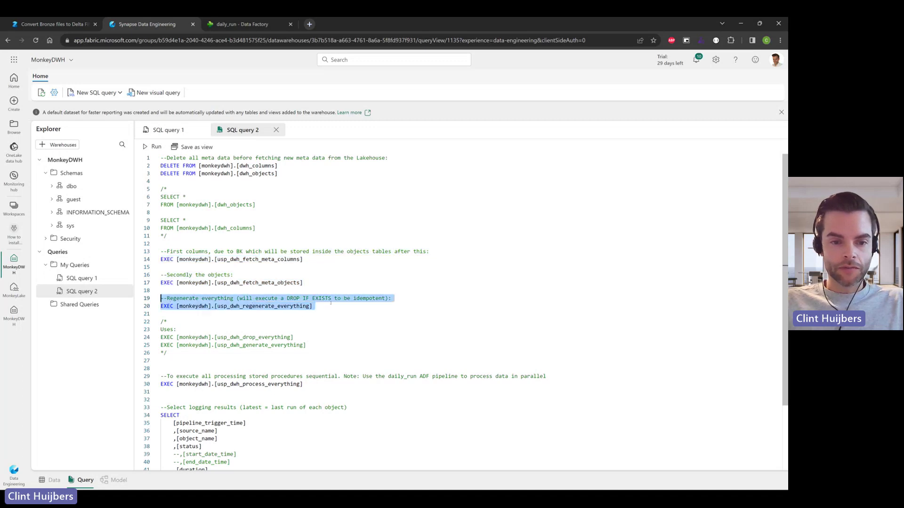
pyautogui.click(331, 303)
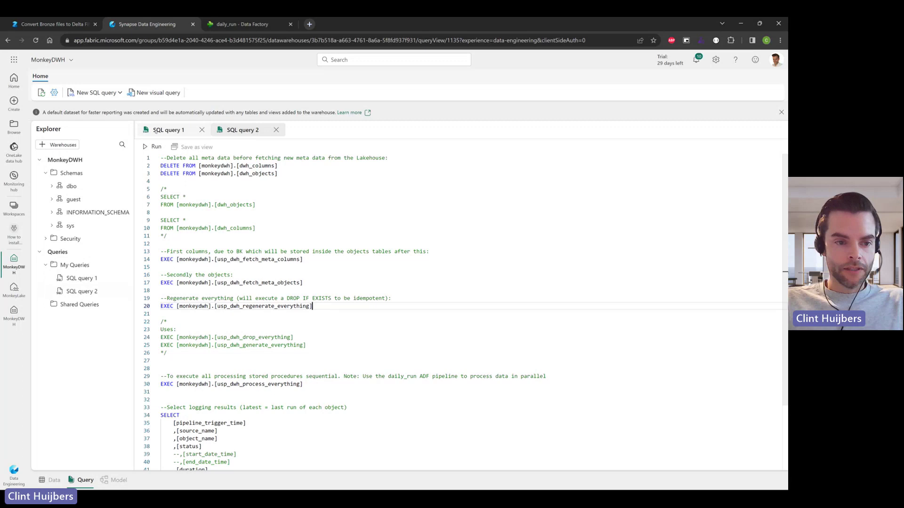
pyautogui.click(156, 132)
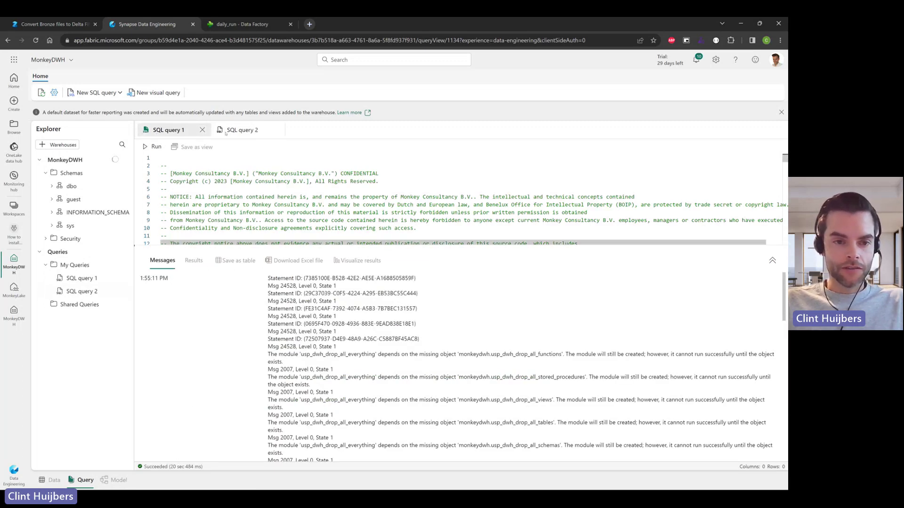
pyautogui.click(243, 130)
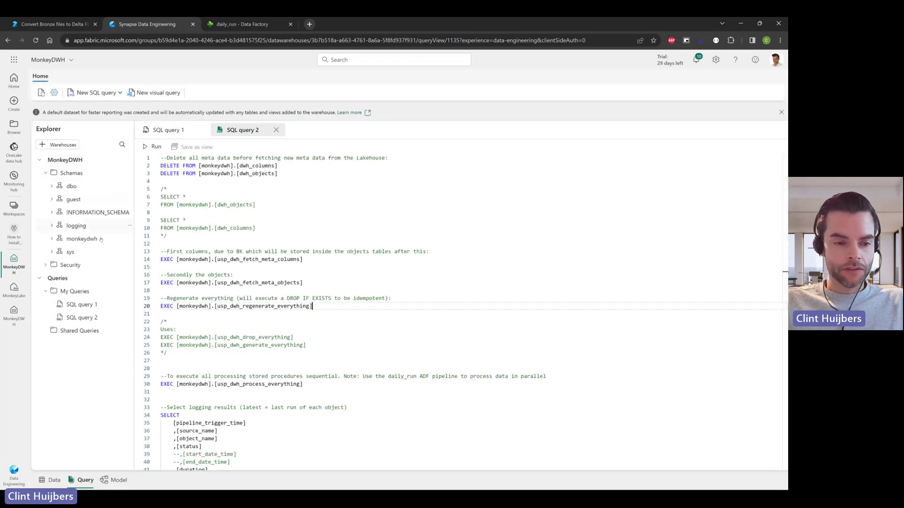
# - Expand logging's Tables and Views, widen the Explorer, and select script lines 12–17
pyautogui.click(52, 226)
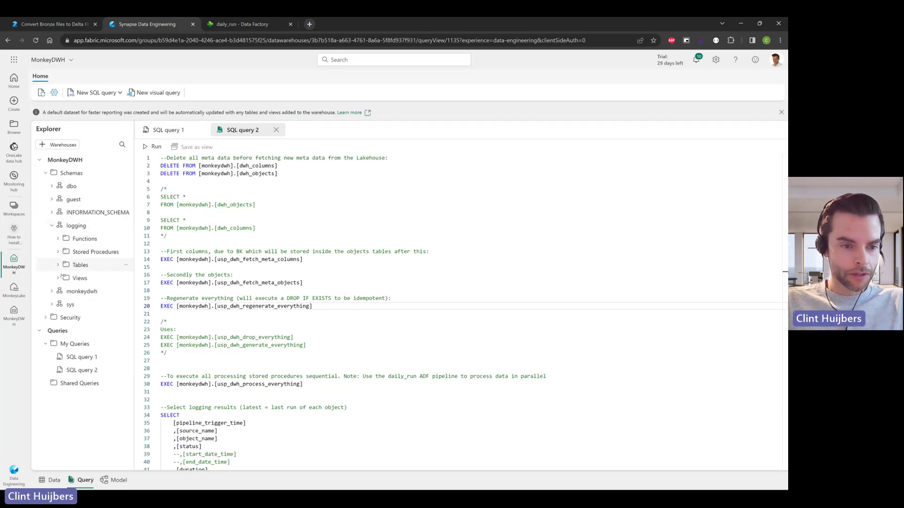
pyautogui.click(58, 265)
pyautogui.click(58, 291)
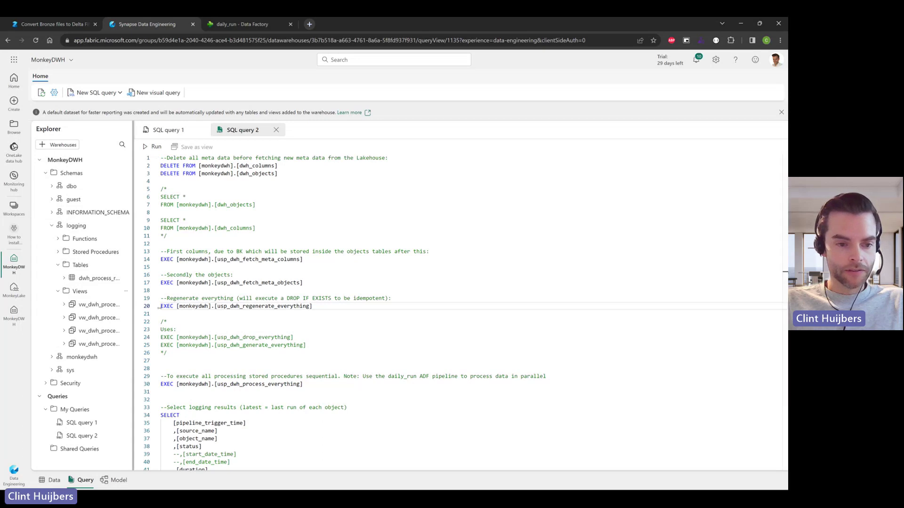
pyautogui.moveTo(134, 309); pyautogui.dragTo(193, 309)
pyautogui.click(309, 188)
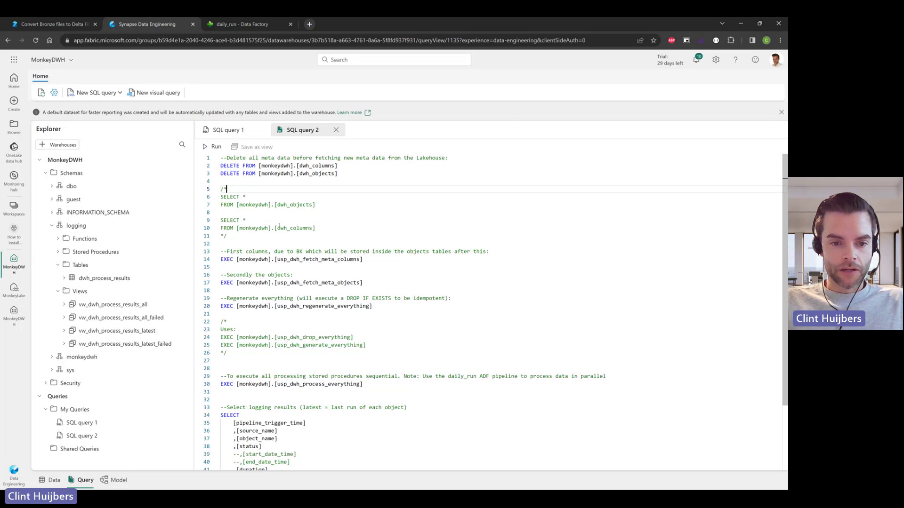
pyautogui.moveTo(362, 283); pyautogui.dragTo(221, 243)
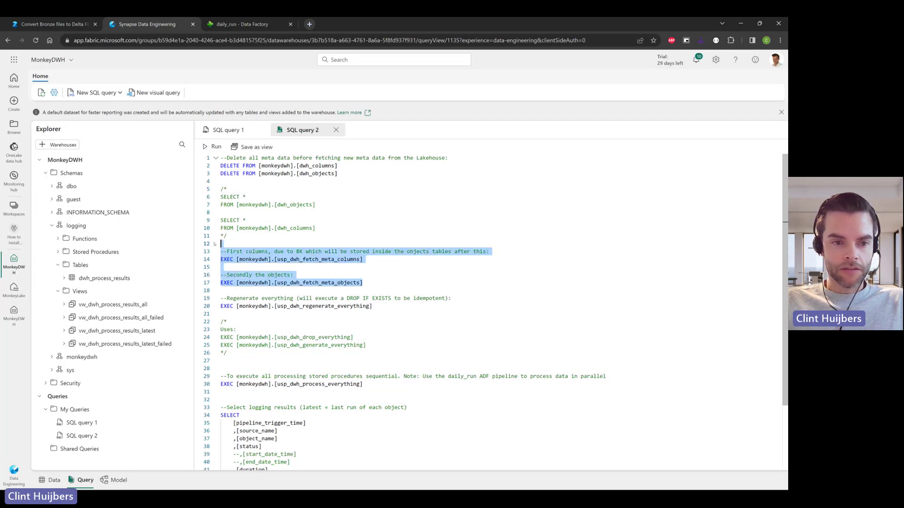
# - Run the selected metadata fetch procedures, then run EXEC usp_dwh_regenerate_everything on lines 19–20
pyautogui.click(208, 147)
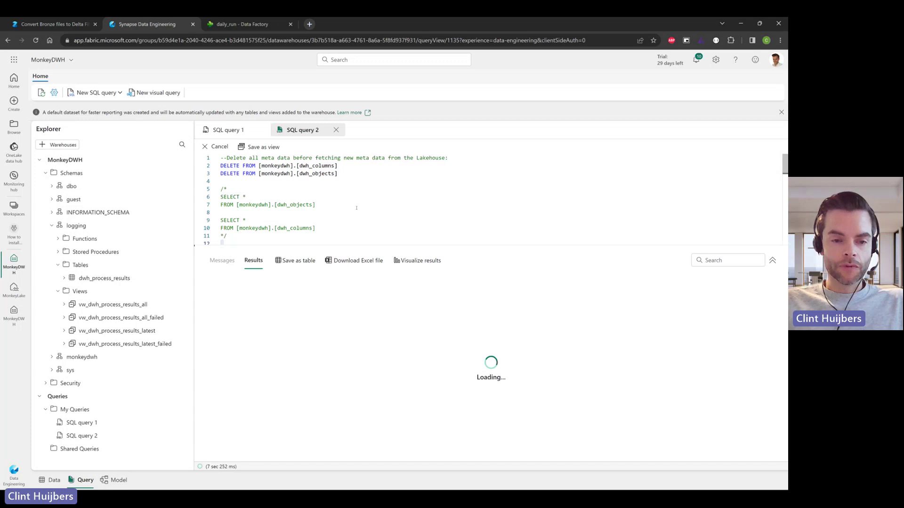
pyautogui.scroll(-3, 386, 192)
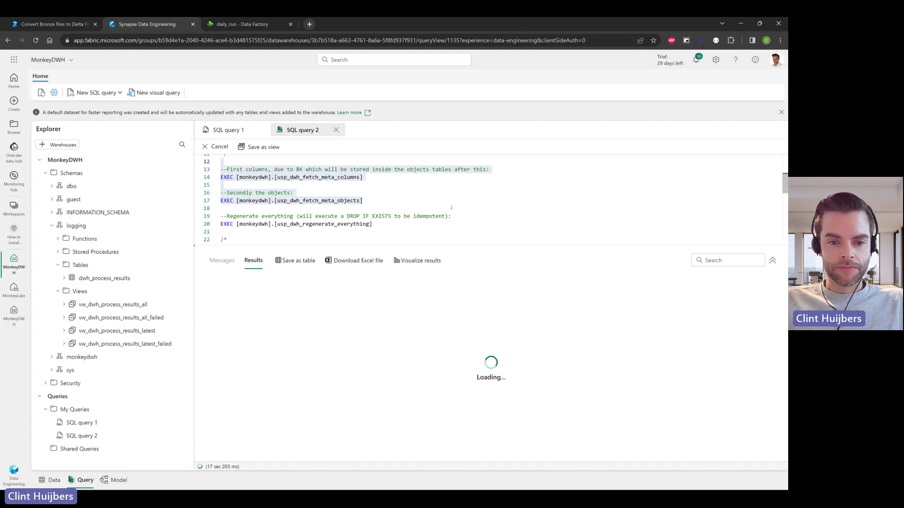
pyautogui.moveTo(381, 224); pyautogui.dragTo(221, 216)
pyautogui.click(216, 147)
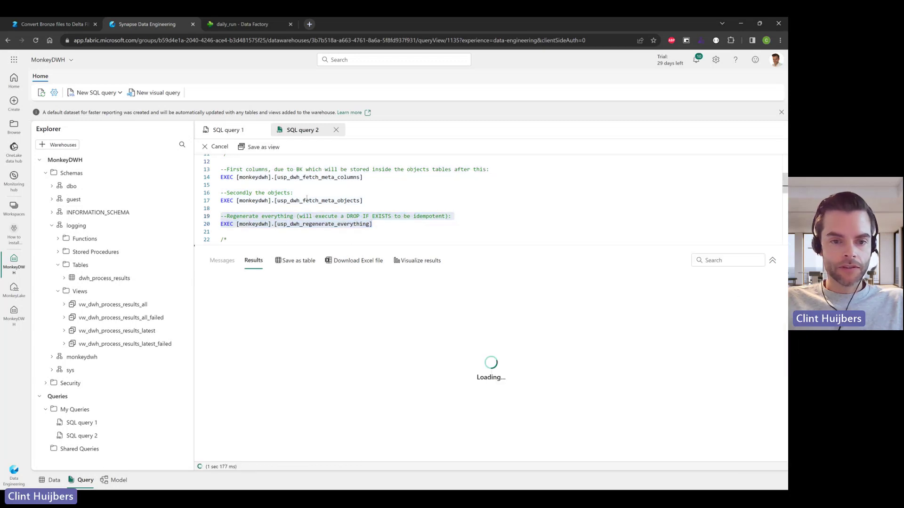
pyautogui.scroll(-2, 310, 178)
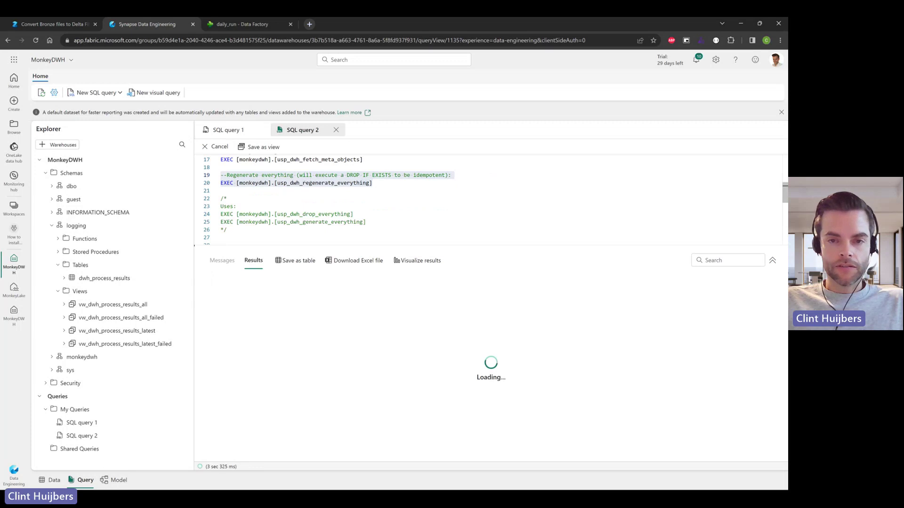
# - Highlight the commented drop and generate procedure names and the usp_dwh_regenerate_everything name
pyautogui.click(305, 214)
pyautogui.moveTo(305, 214); pyautogui.dragTo(337, 221)
pyautogui.click(317, 206)
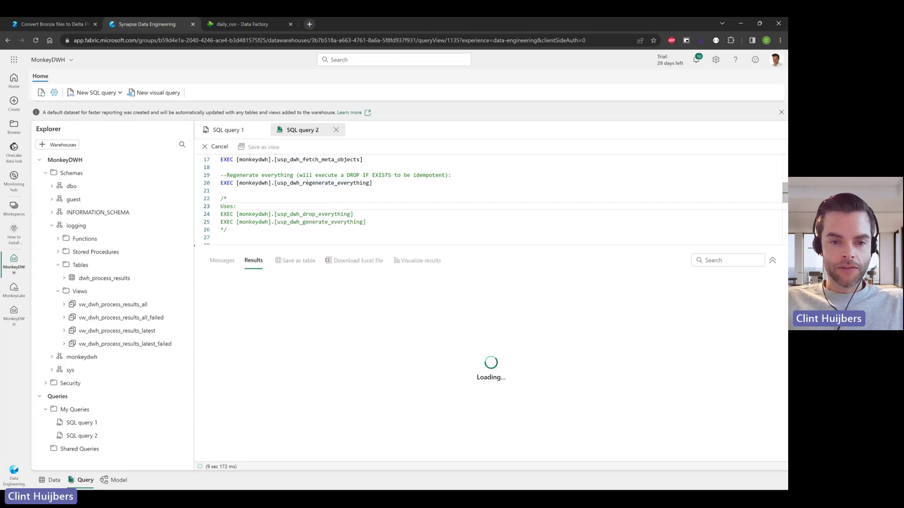
pyautogui.moveTo(276, 183); pyautogui.dragTo(367, 186)
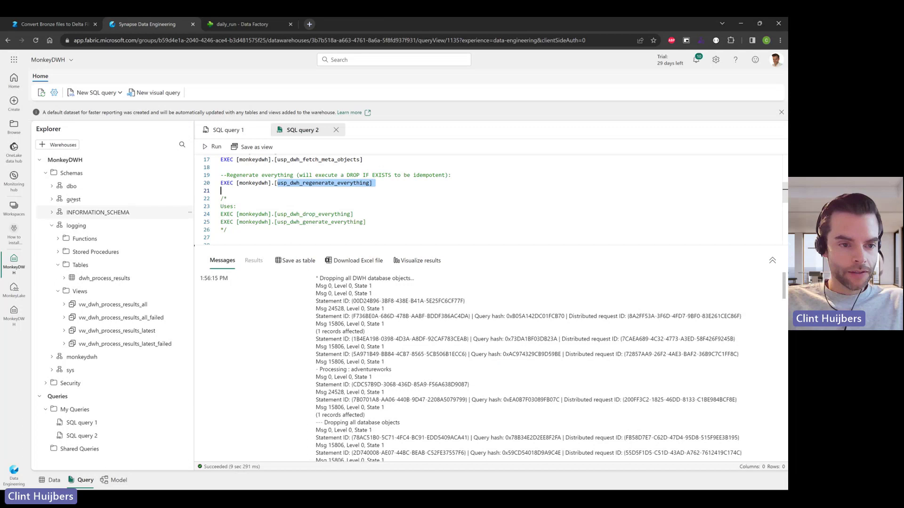
# - Refresh Schemas and expand adventureworks to show the customer table and three vw_customer views
pyautogui.click(189, 172)
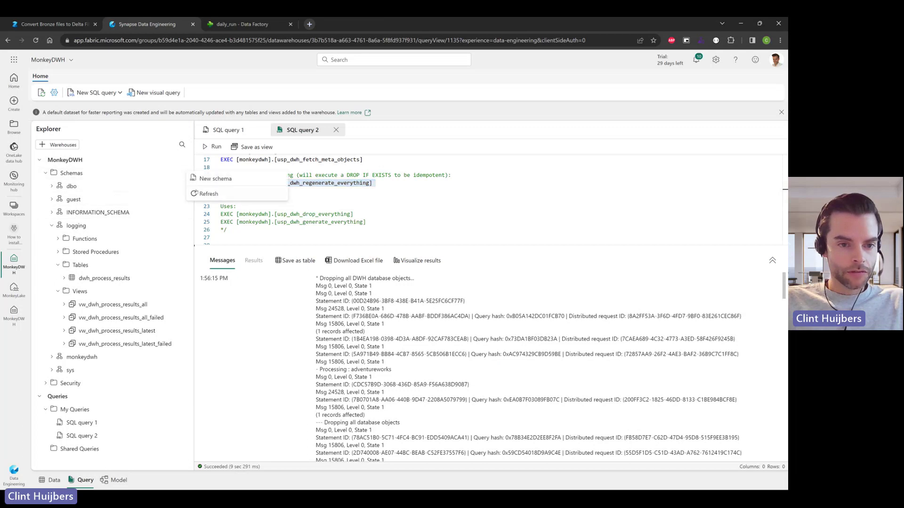
pyautogui.click(196, 193)
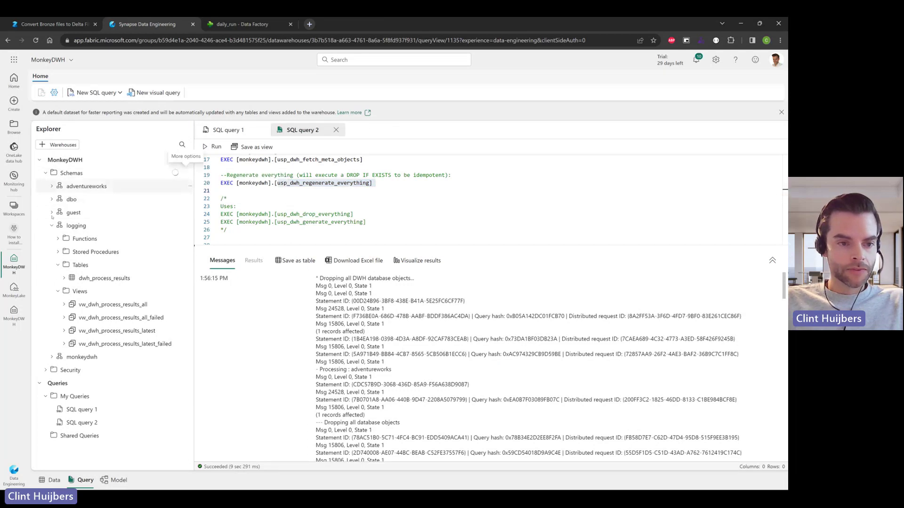
pyautogui.click(52, 185)
pyautogui.click(58, 225)
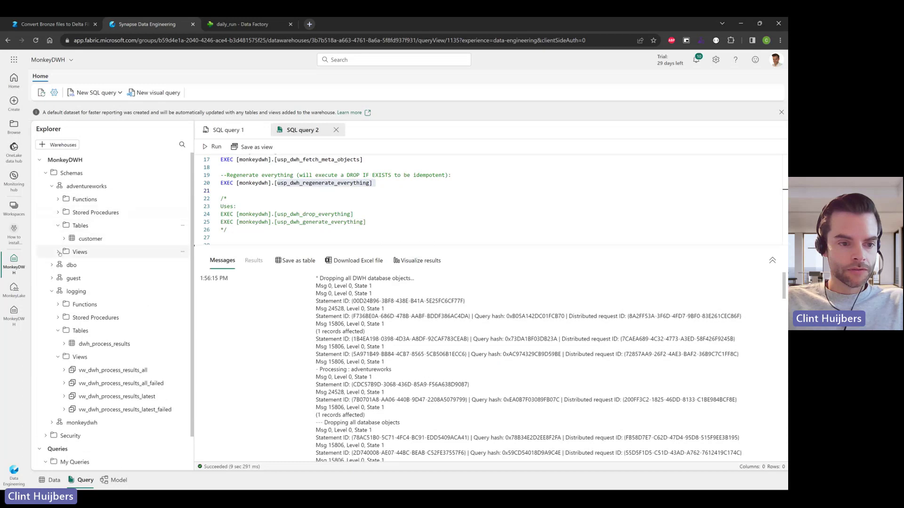
pyautogui.click(58, 252)
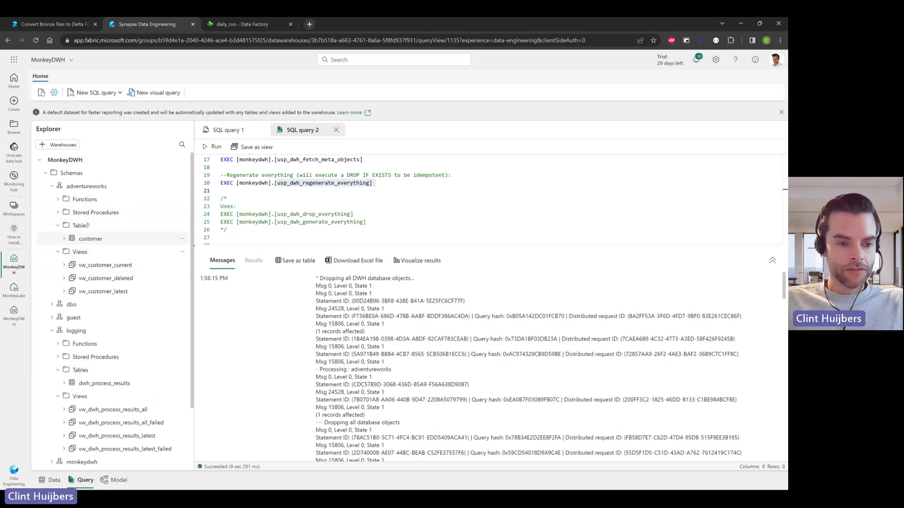
pyautogui.click(311, 201)
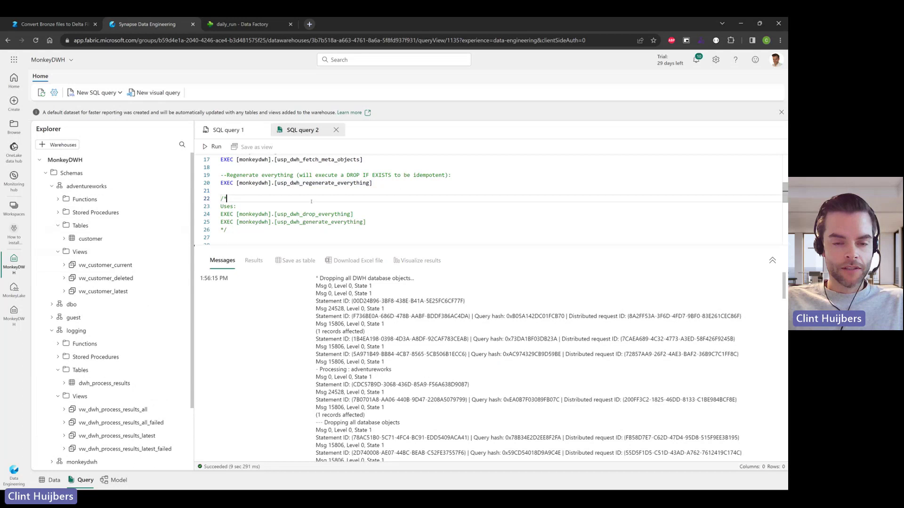